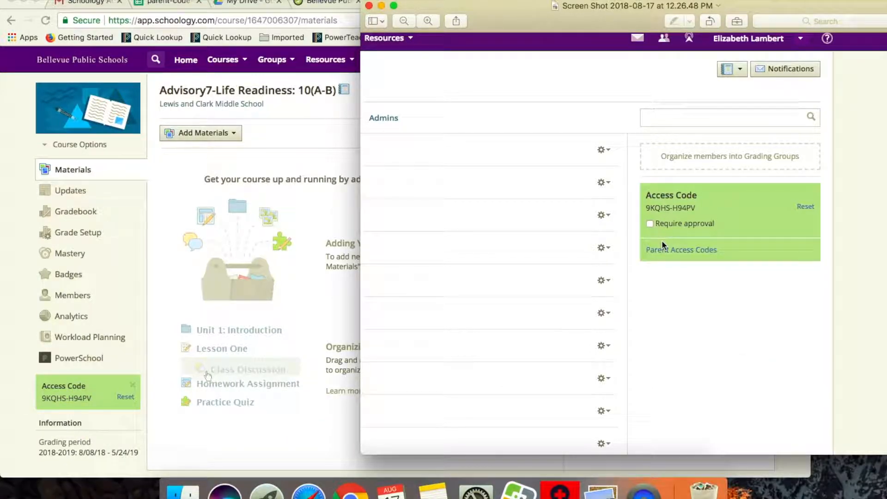
Step: Switch to the parent-code-export spreadsheet and examine the Parent Access Code column
left_click(161, 307)
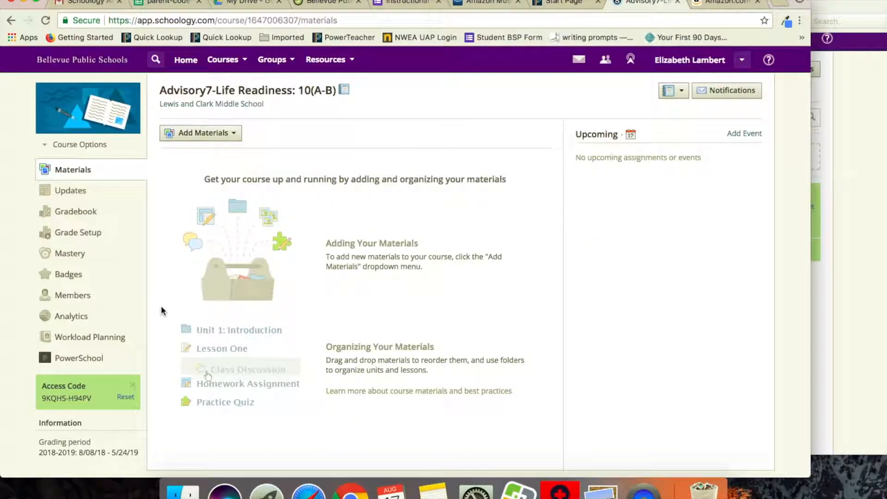
left_click(162, 4)
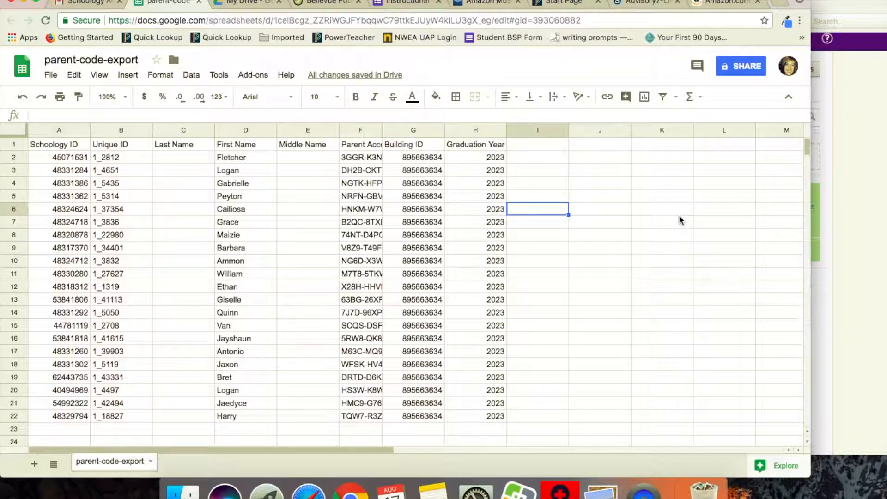
left_click(365, 131)
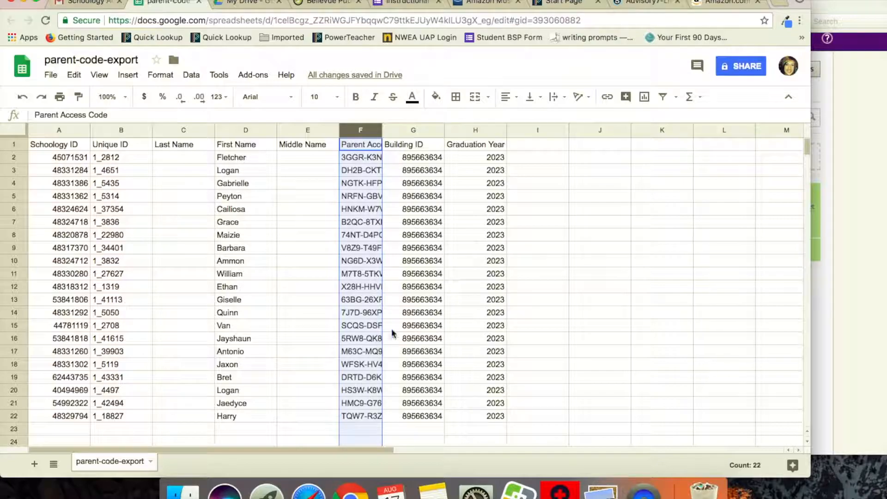
left_click(600, 173)
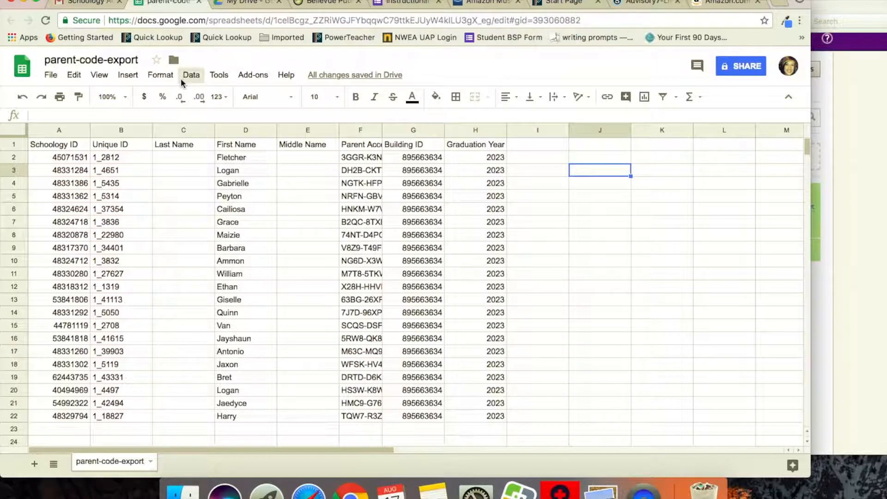
Step: Launch the autoCrat add-on and start a new merge job
left_click(259, 76)
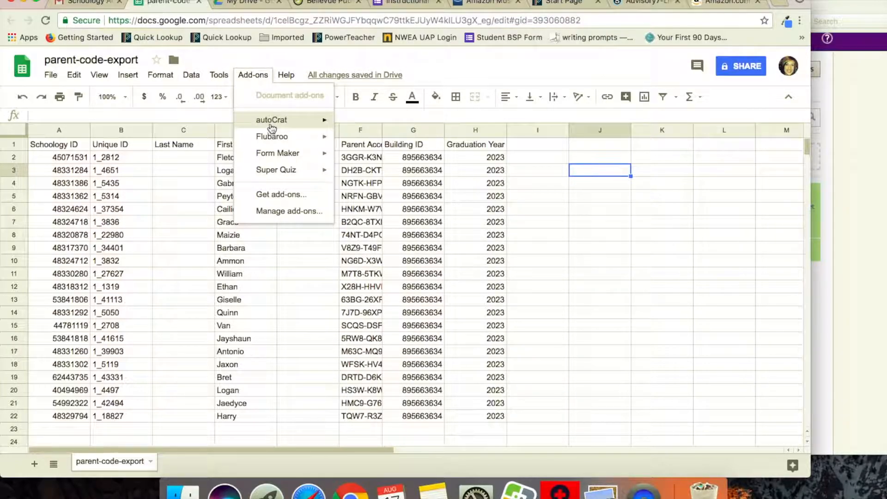
mouse_move(271, 125)
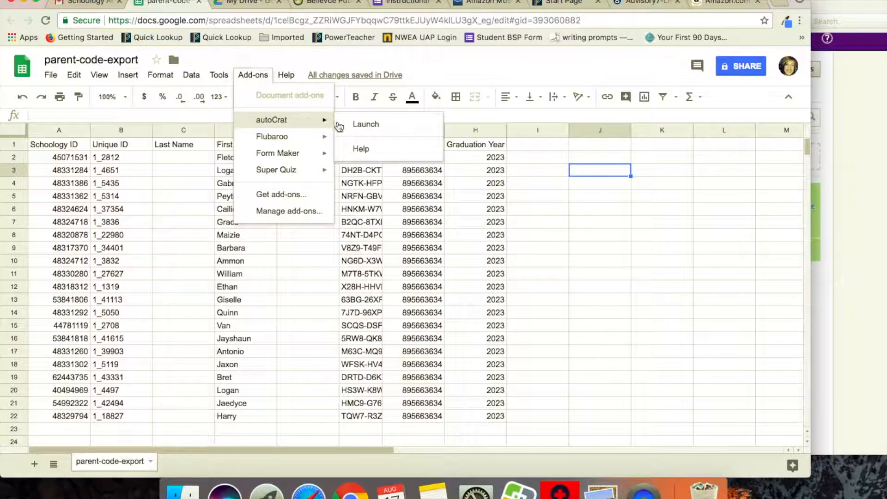
left_click(359, 131)
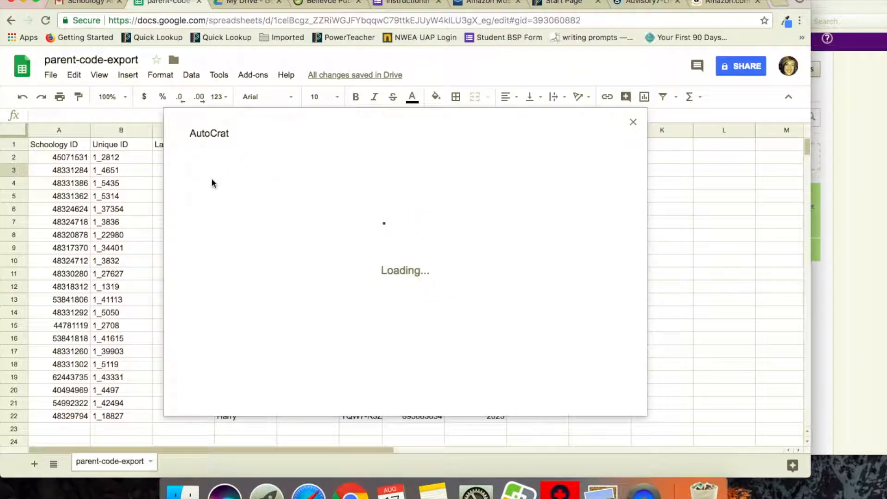
left_click(585, 378)
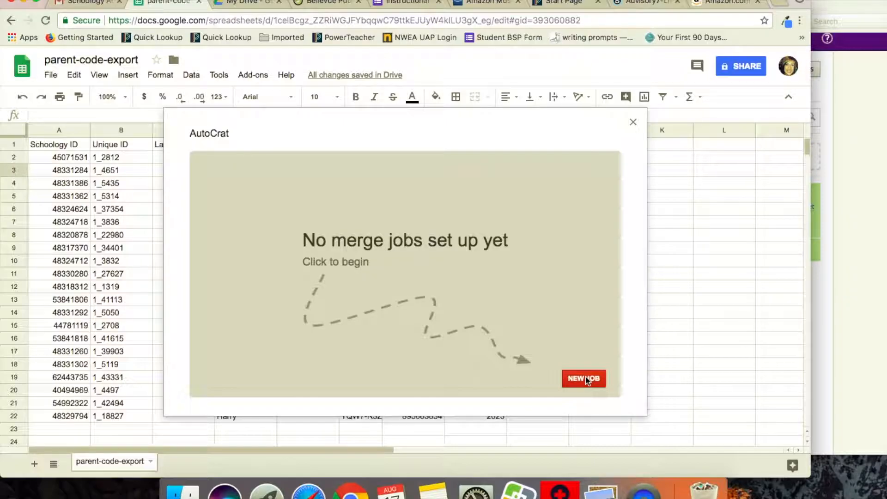
Step: Name the merge job Test 2 and continue to template selection
left_click(347, 214)
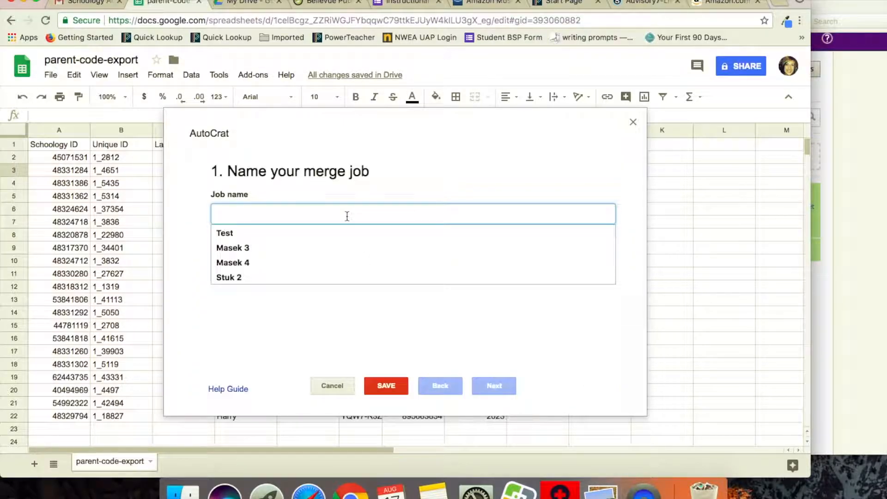
left_click(287, 232)
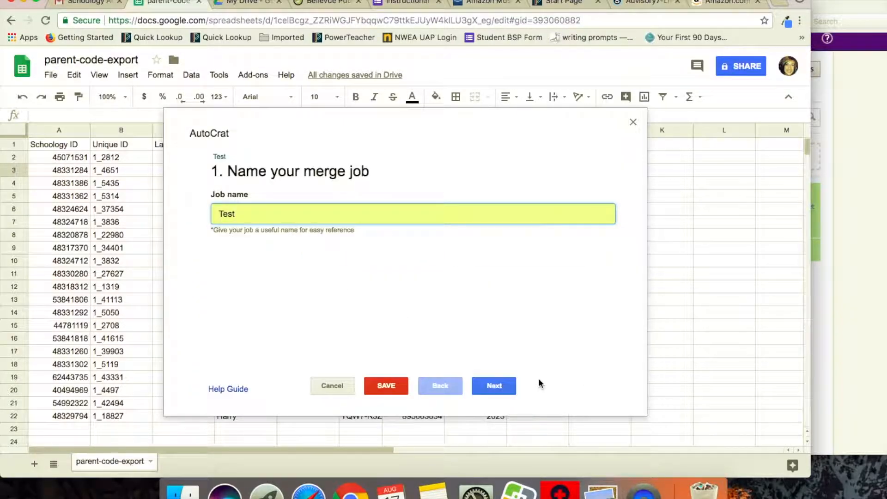
type("2")
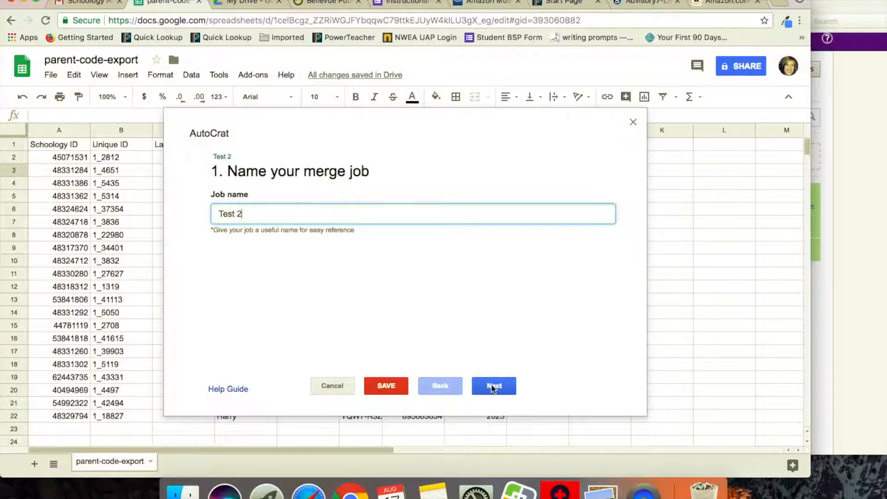
left_click(493, 386)
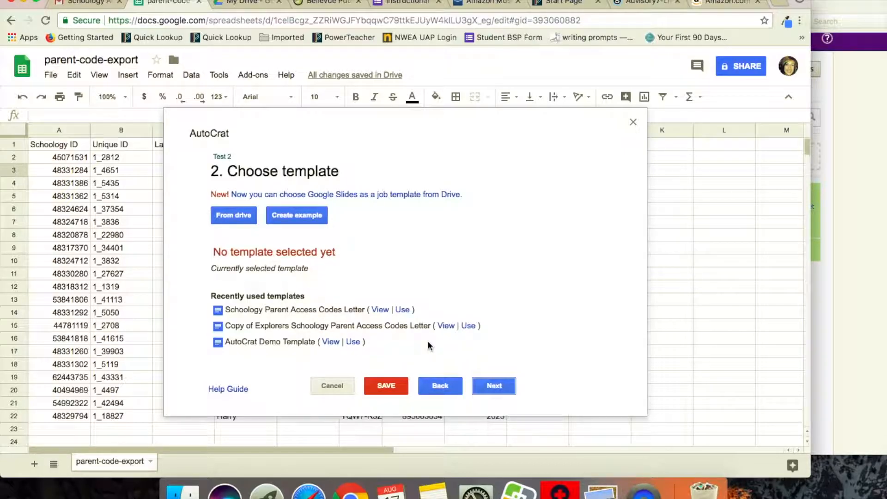
Step: Preview the Schoology Parent Access Codes Letter template, then choose it as the job template and continue
left_click(384, 309)
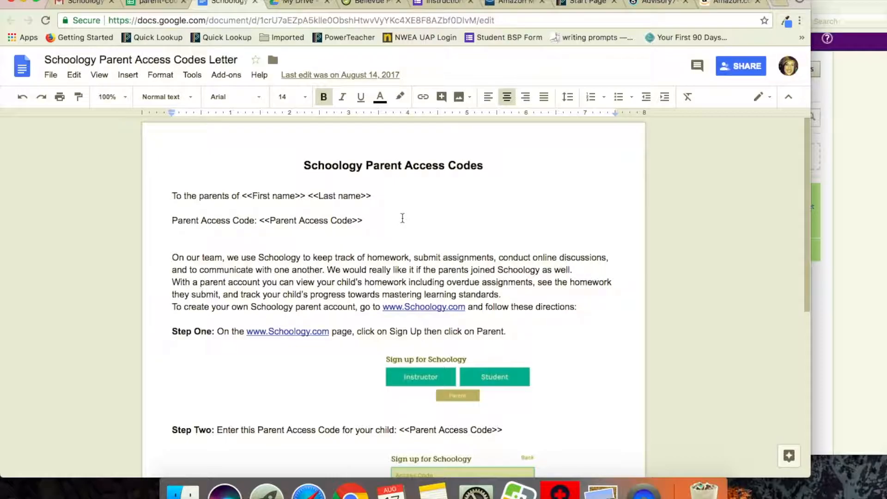
scroll(402, 218, "down", 2)
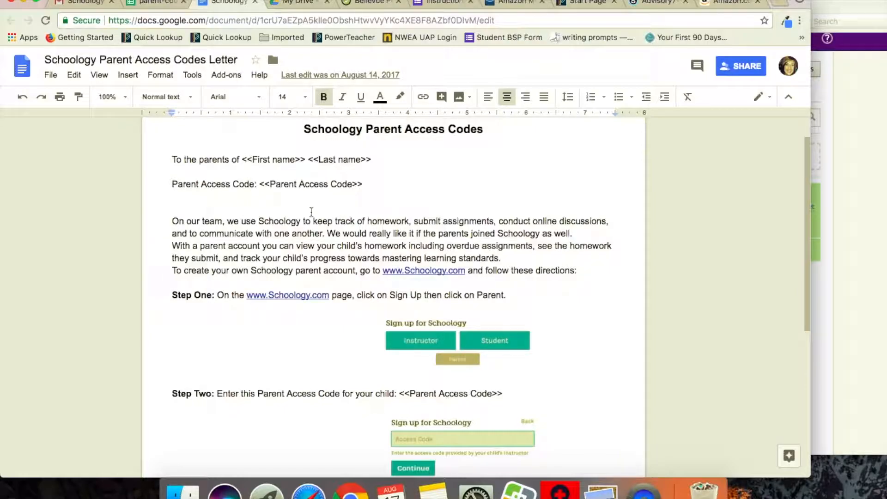
left_click(164, 5)
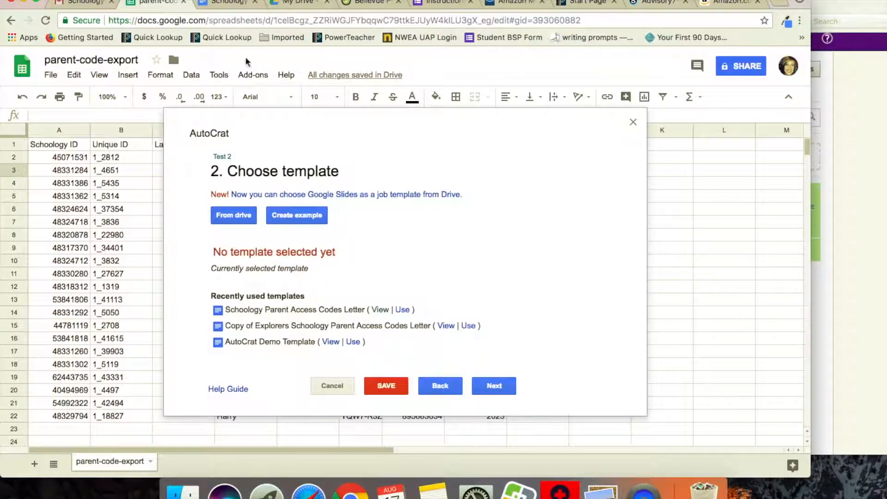
left_click(404, 311)
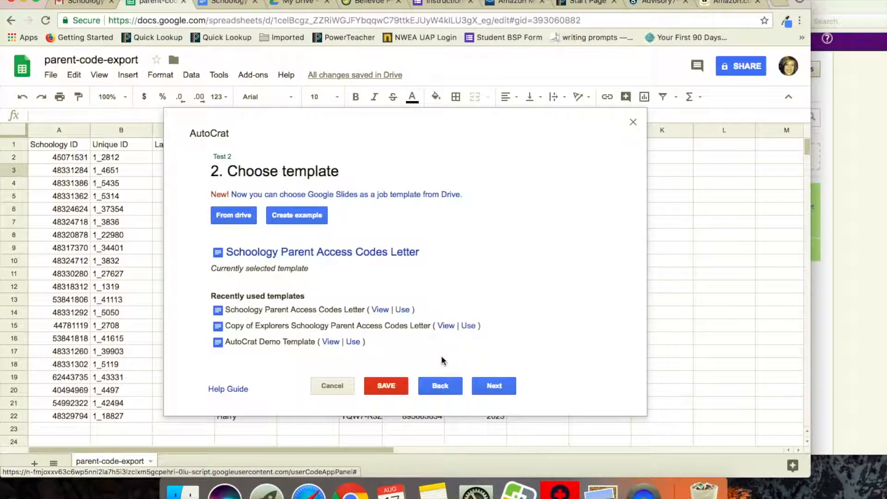
left_click(493, 386)
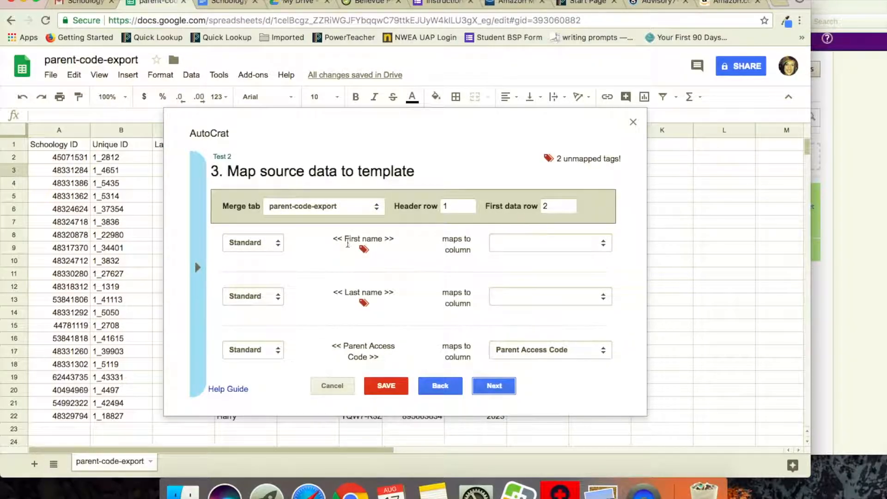
Step: Map the First name tag to the First Name column and the Last name tag to the Last Name column, then continue
left_click_drag(331, 237, 391, 235)
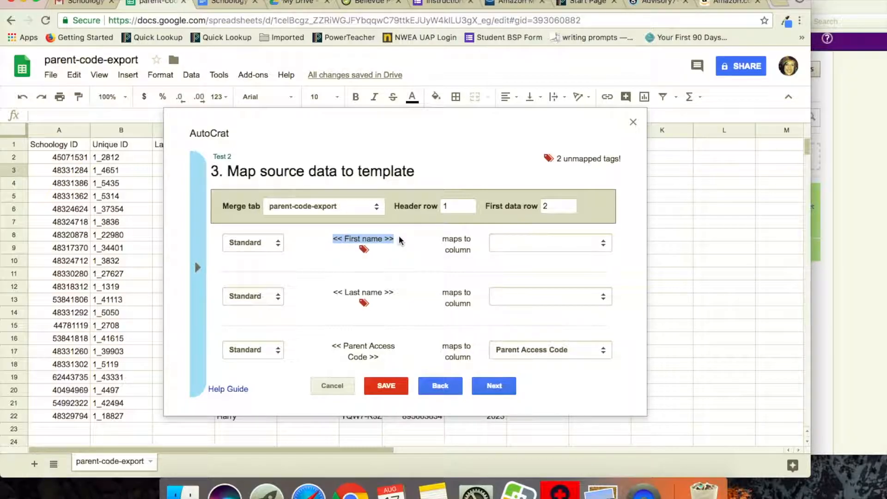
left_click(400, 235)
left_click(514, 240)
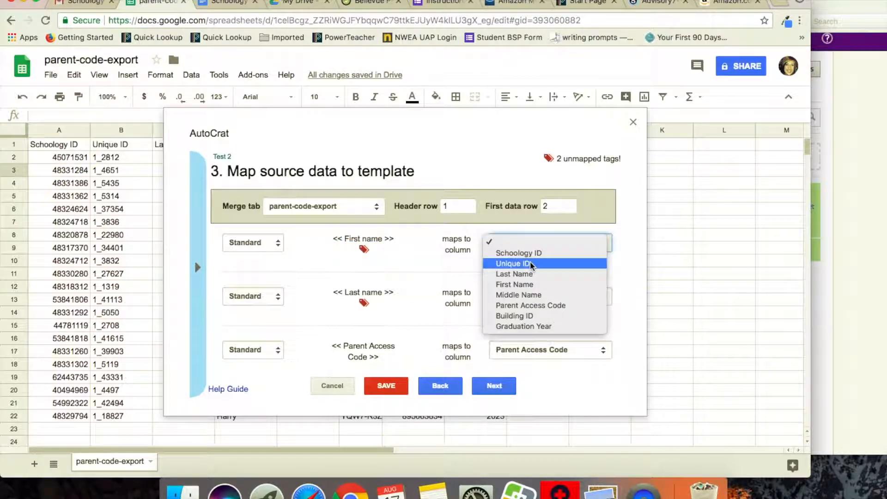
left_click(529, 285)
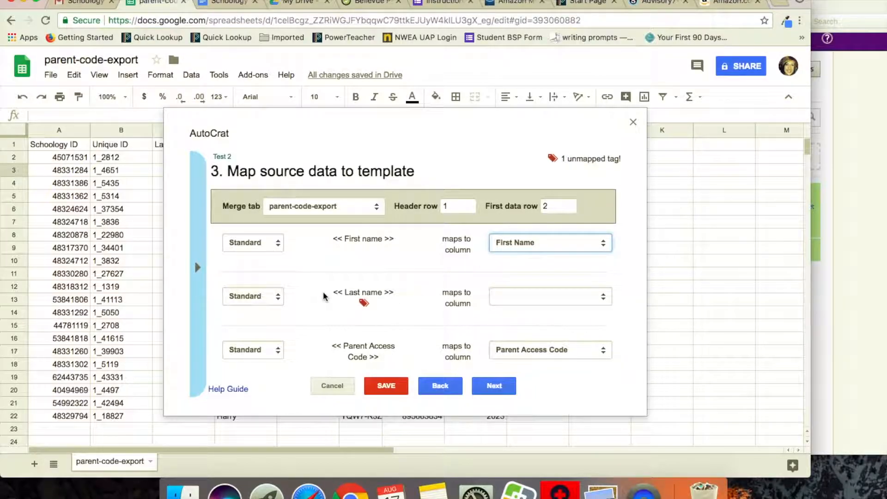
left_click(501, 298)
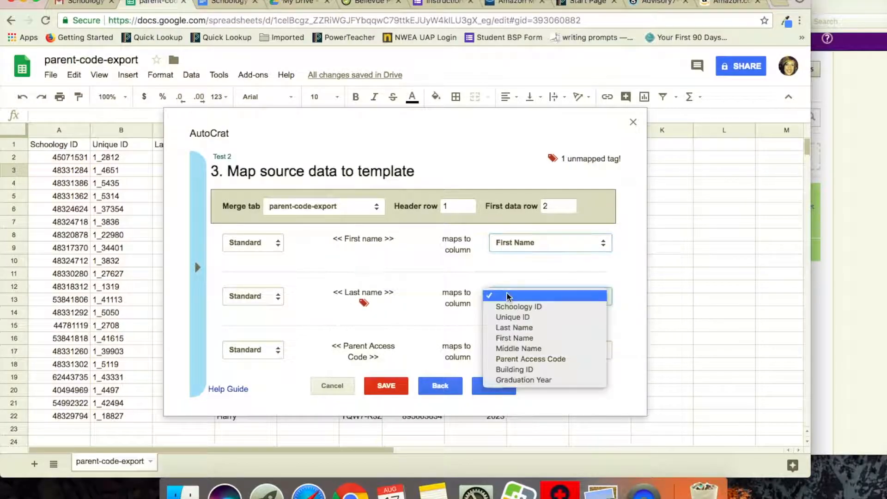
left_click(529, 329)
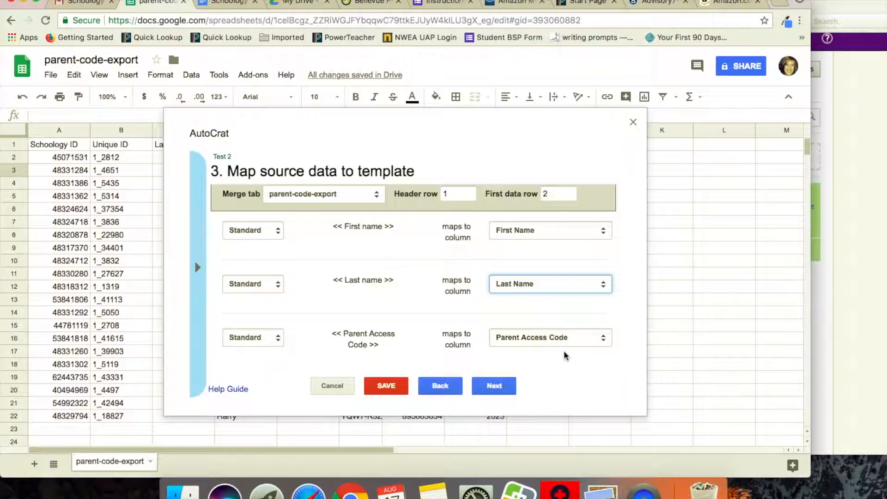
left_click(498, 391)
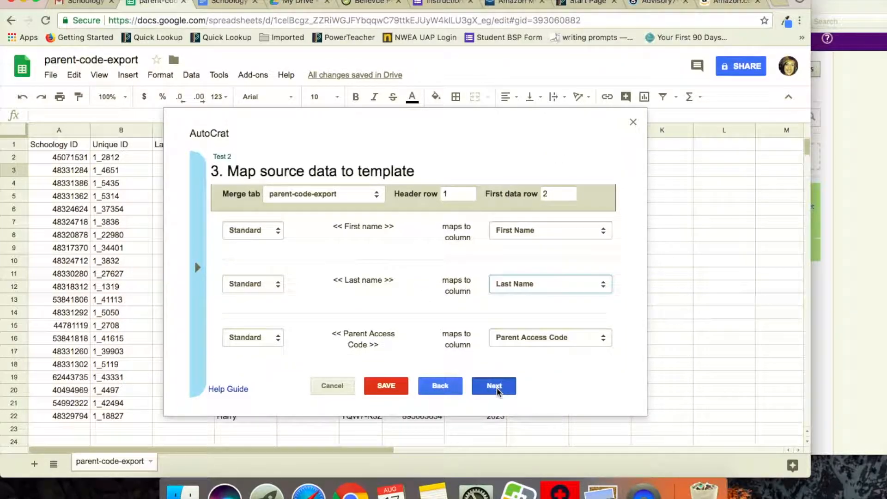
Step: Set the output file name to test 2 with single output mode and continue
left_click(338, 204)
type("test 2")
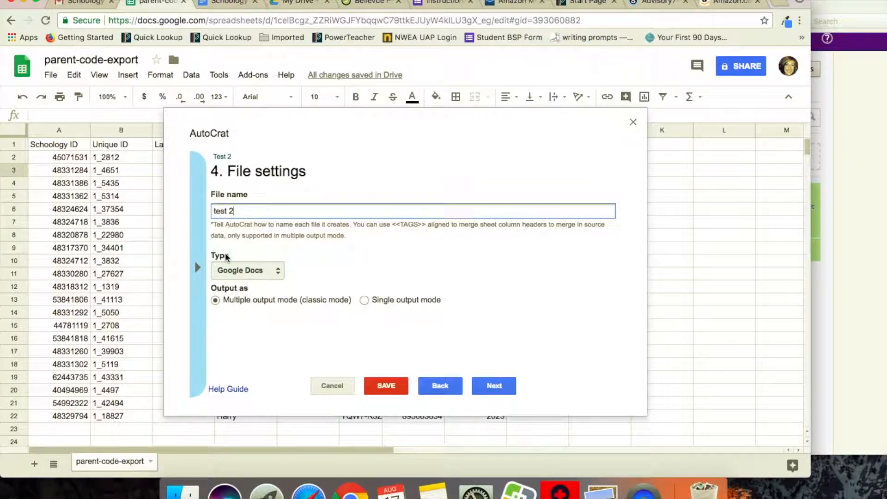
left_click(365, 300)
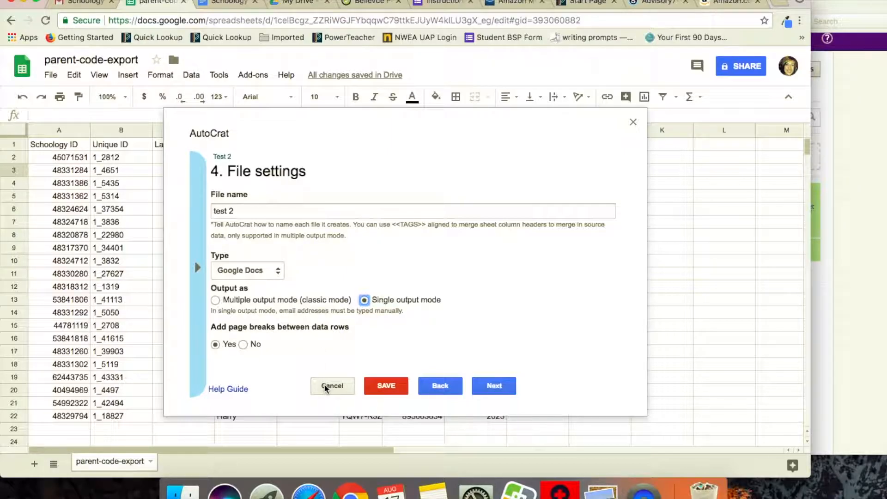
left_click(493, 386)
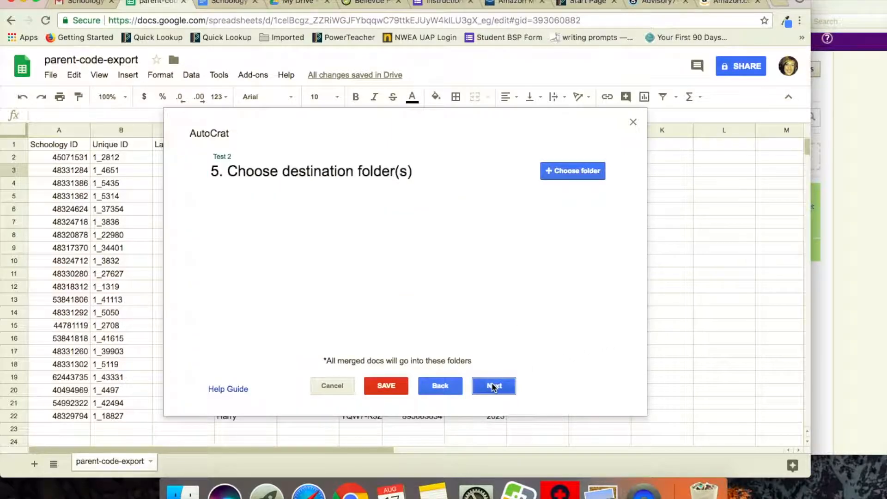
Step: Search Drive for schoology, choose the Schoology Parent Letters folder as destination, and save the job
left_click(563, 169)
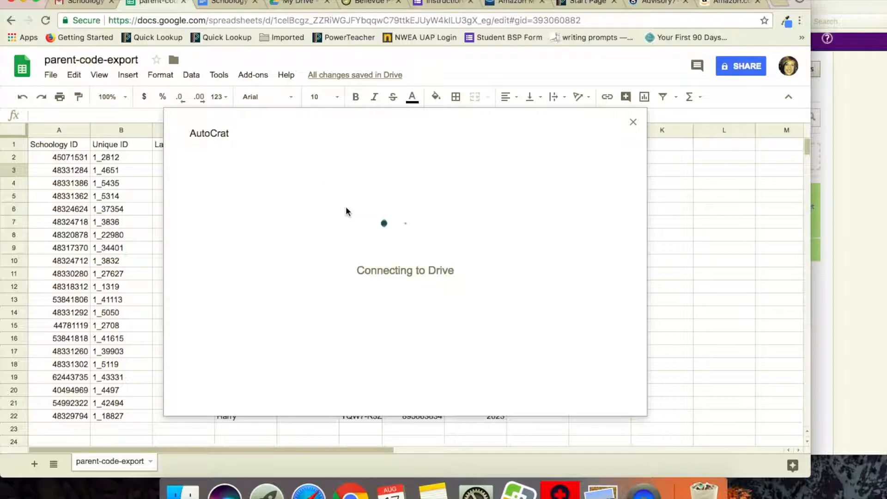
type("schoology")
key("Return")
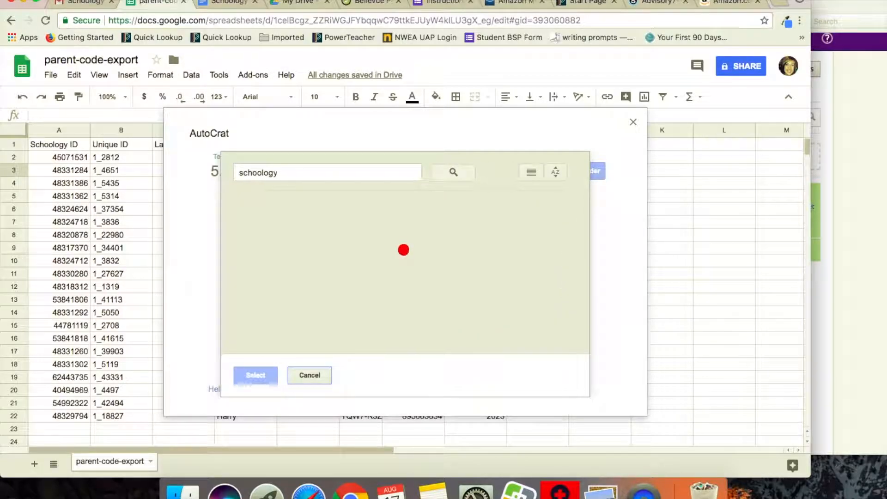
left_click(281, 236)
left_click(257, 378)
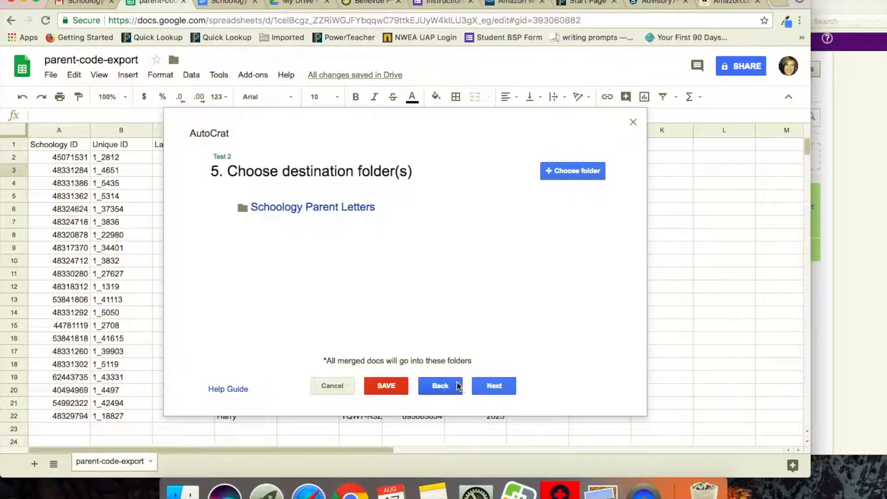
left_click(387, 392)
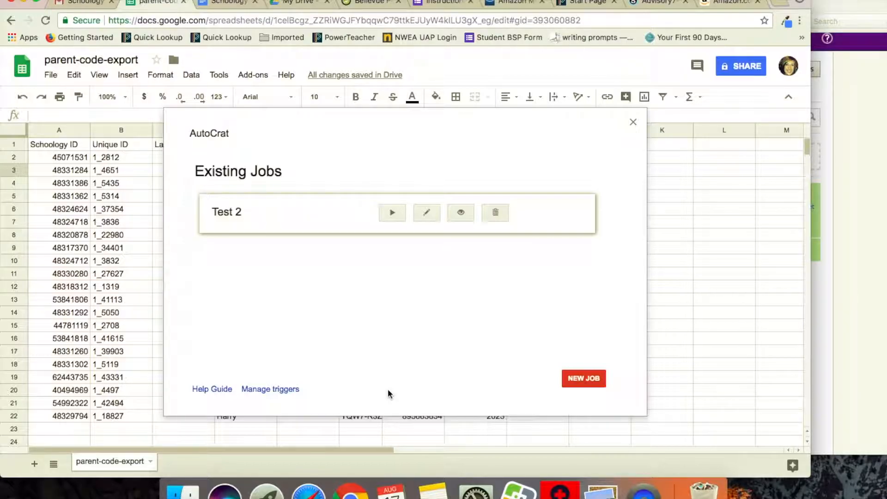
Step: Run the Test 2 merge job and scroll through the merged test 2 letters document
left_click(394, 214)
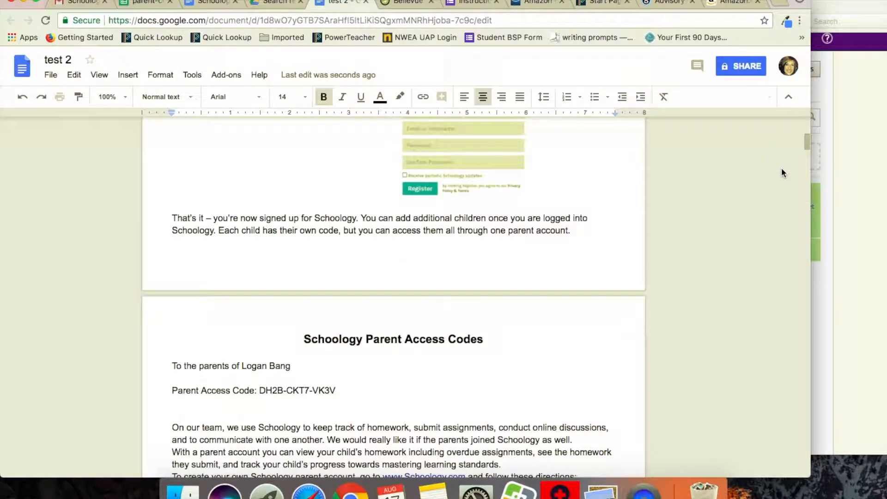
scroll(781, 167, "down", 3)
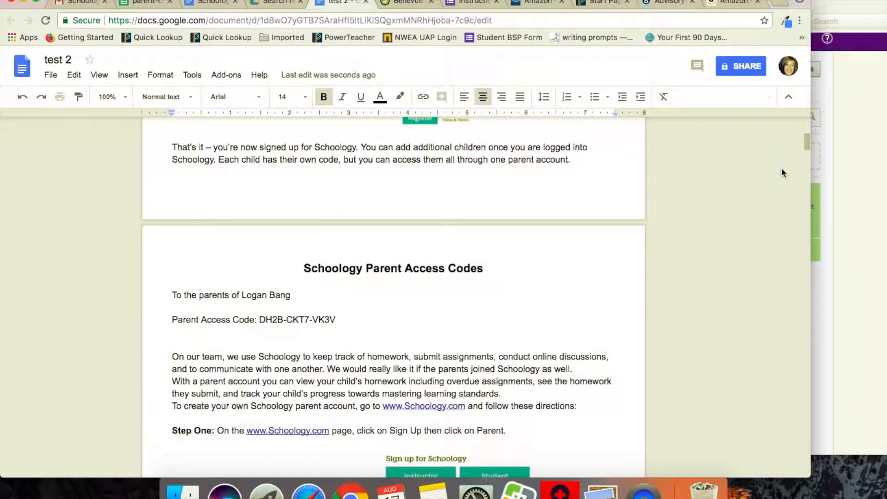
scroll(781, 163, "down", 10)
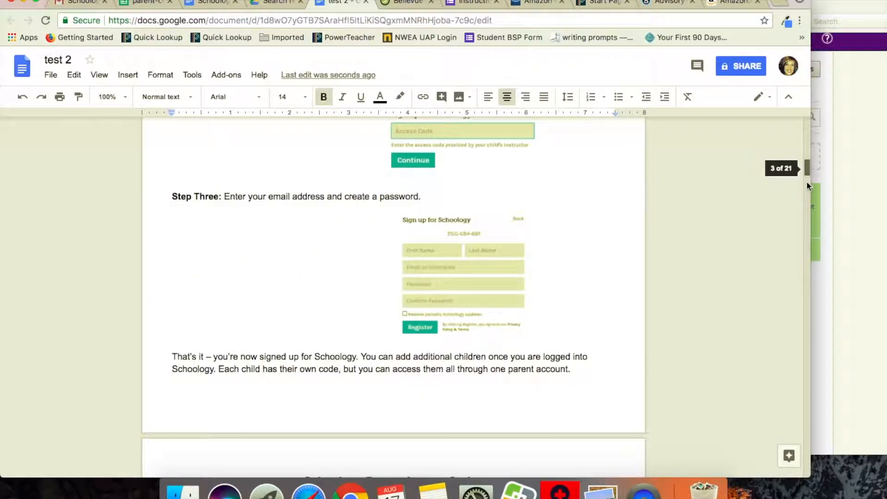
scroll(807, 185, "down", 20)
scroll(784, 308, "up", 20)
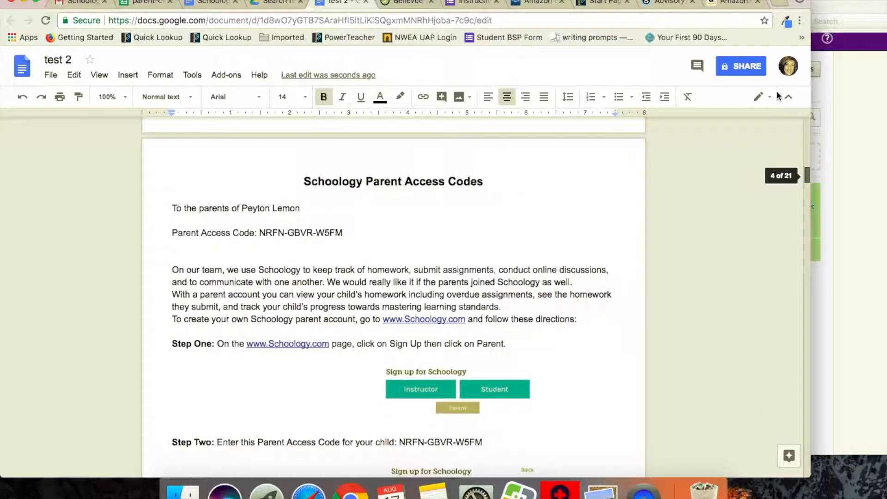
left_click(148, 2)
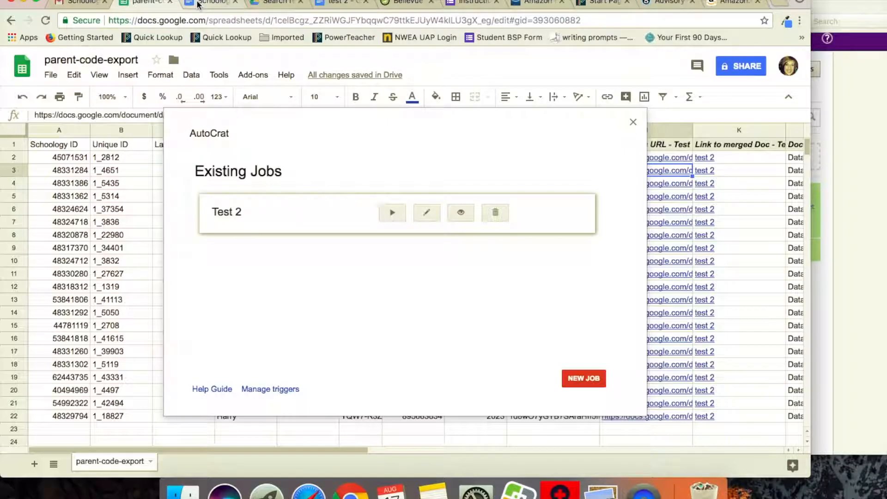